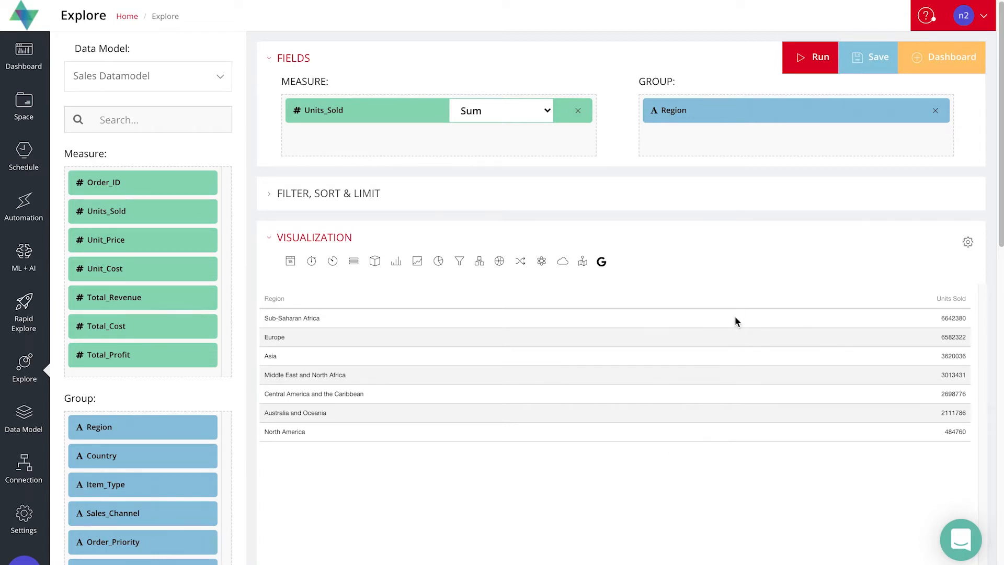
Display the summed Units_Sold by Region as a treemap instead of a table
click(479, 261)
scroll(731, 242, down, 3)
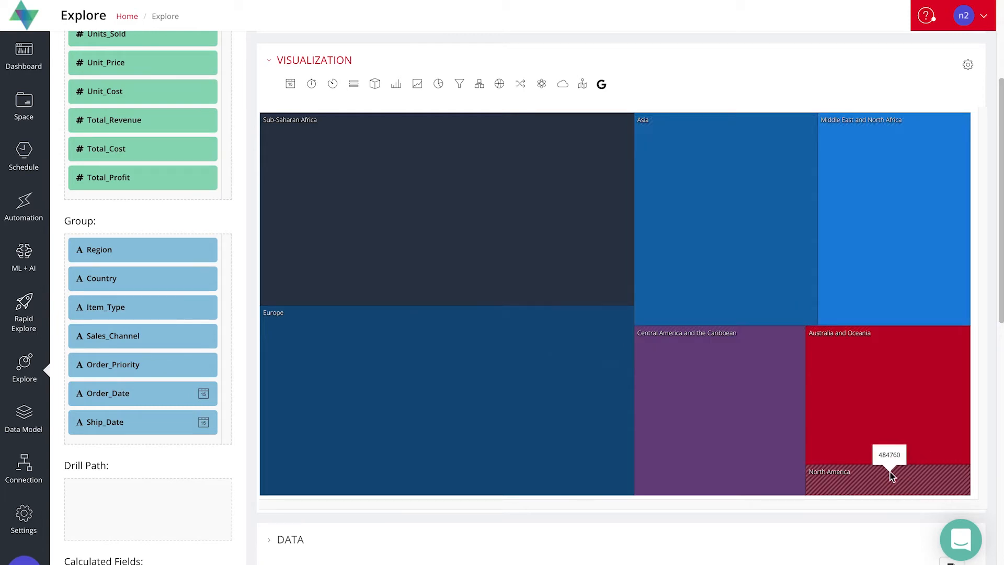
scroll(892, 478, down, 1)
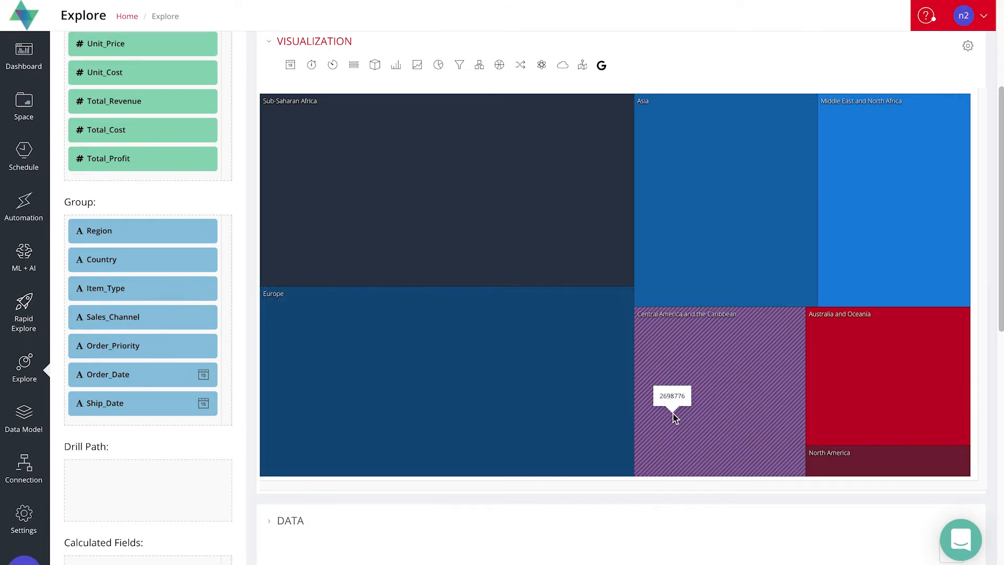
Replace the Region grouping with Item_Type and rerun the treemap of units sold
scroll(673, 416, up, 4)
scroll(673, 418, down, 1)
click(936, 110)
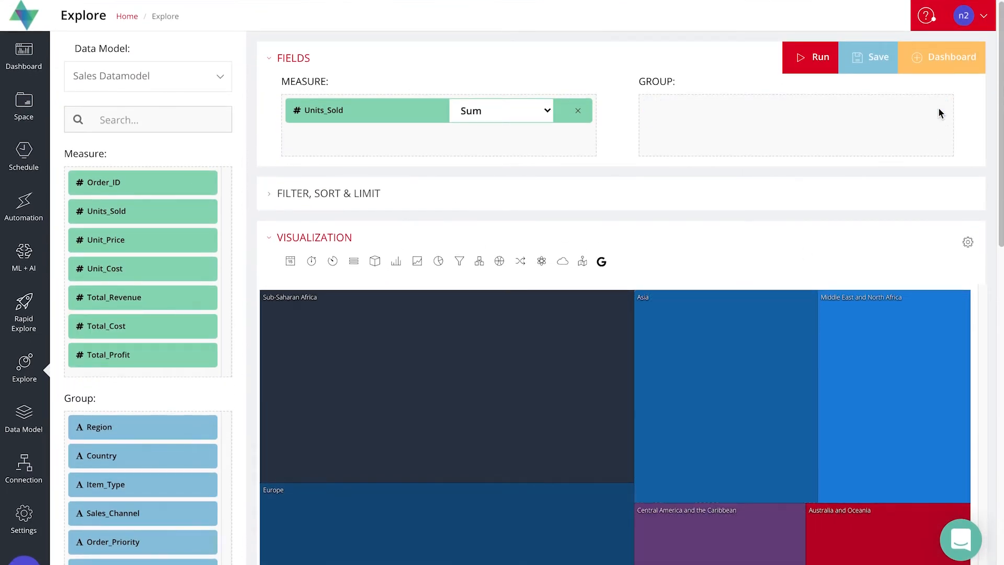
drag(110, 482, 743, 126)
scroll(691, 204, down, 3)
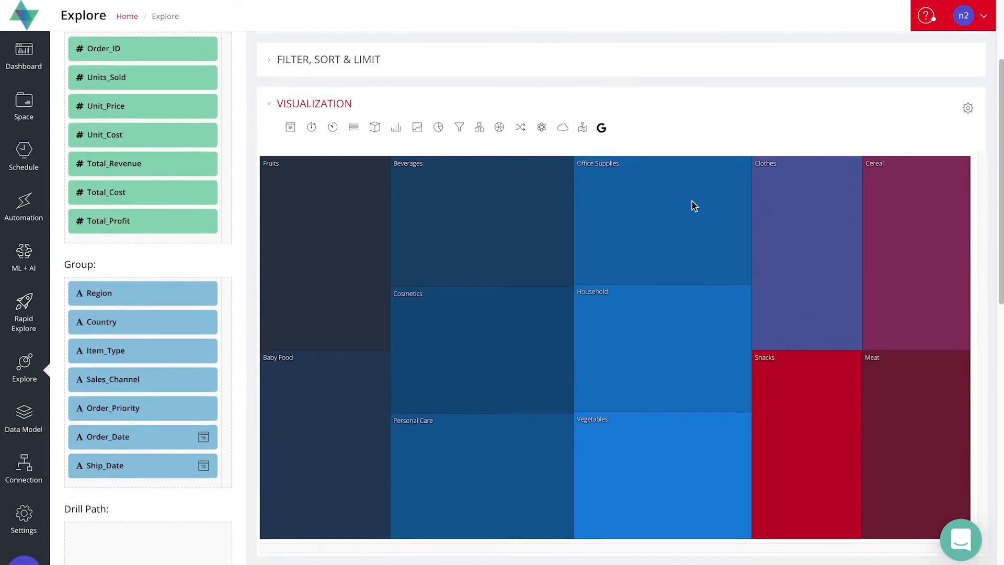
Compare the units sold per item type as a table and as a pie chart
click(354, 106)
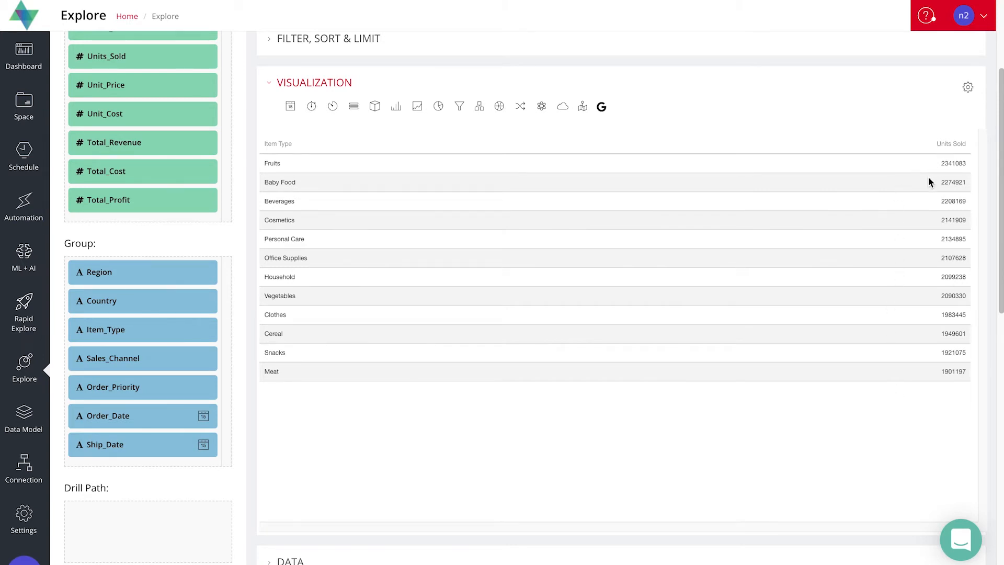
scroll(659, 176, up, 1)
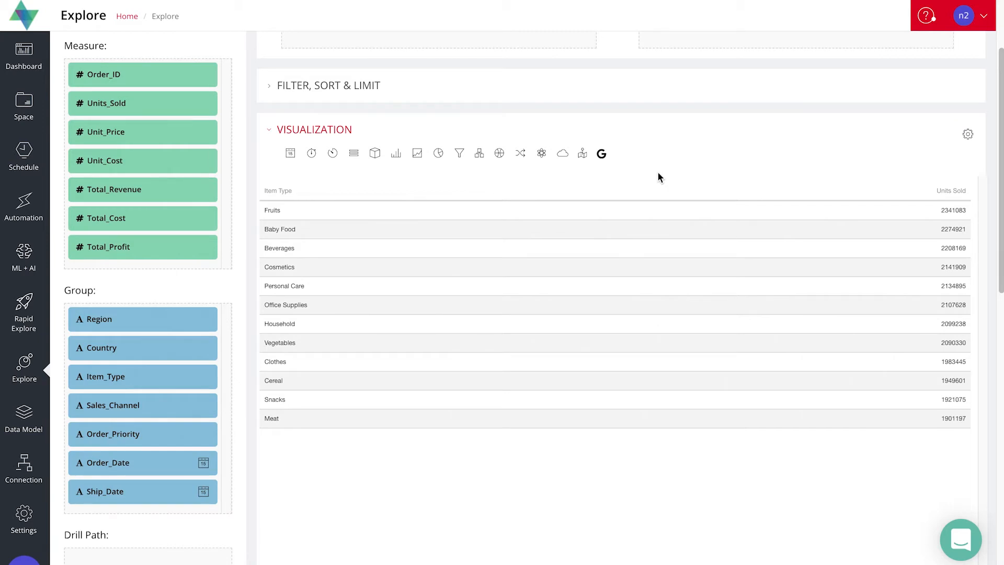
click(439, 153)
scroll(576, 235, up, 1)
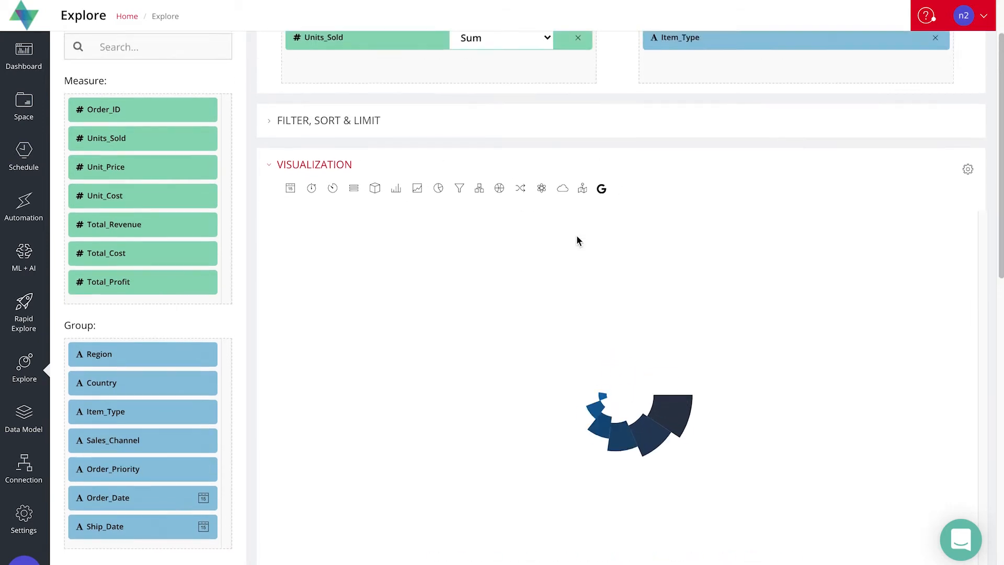
scroll(577, 234, down, 2)
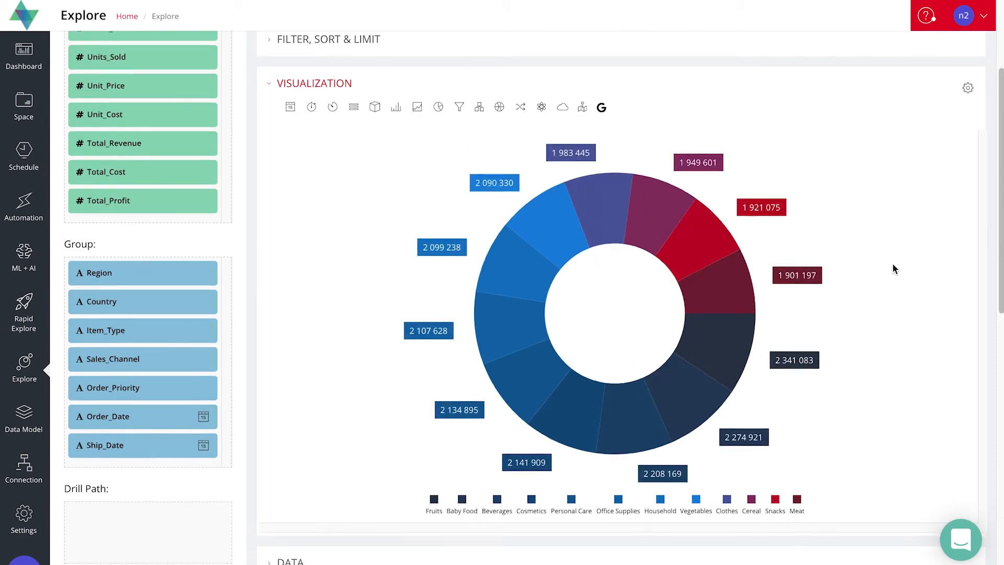
scroll(893, 268, down, 1)
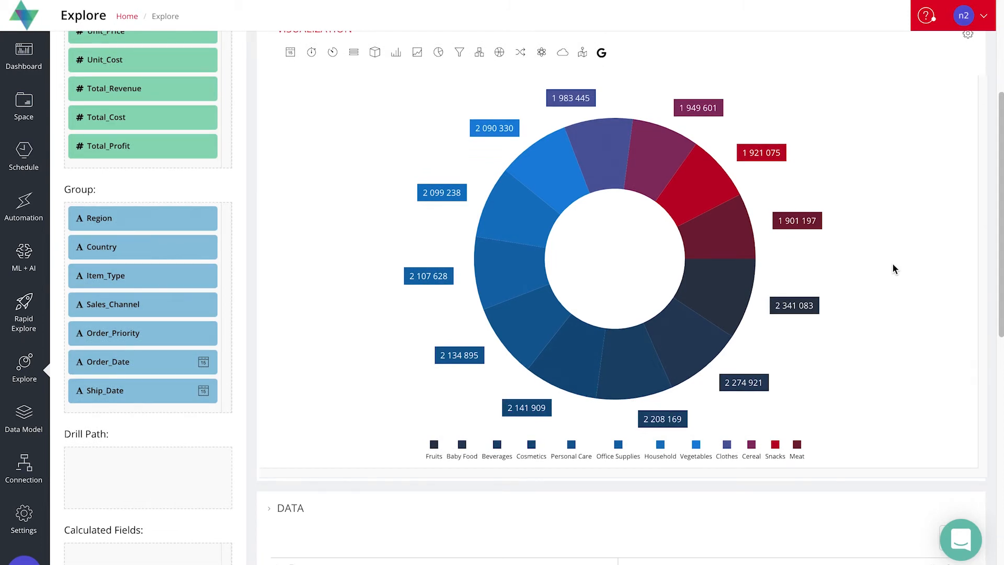
scroll(892, 269, up, 1)
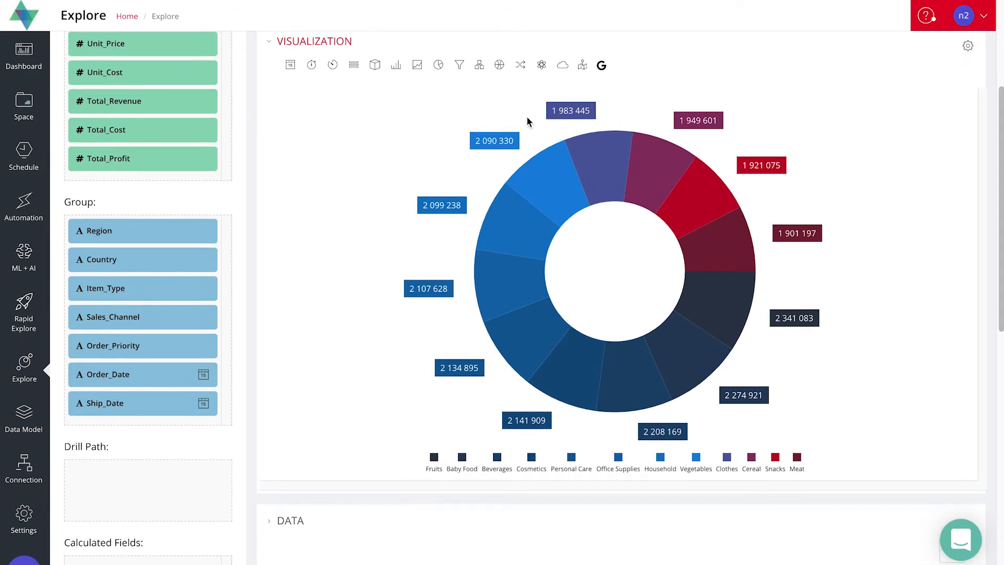
Switch the visualization back to a treemap and set its colour palette to OQLIS
click(482, 71)
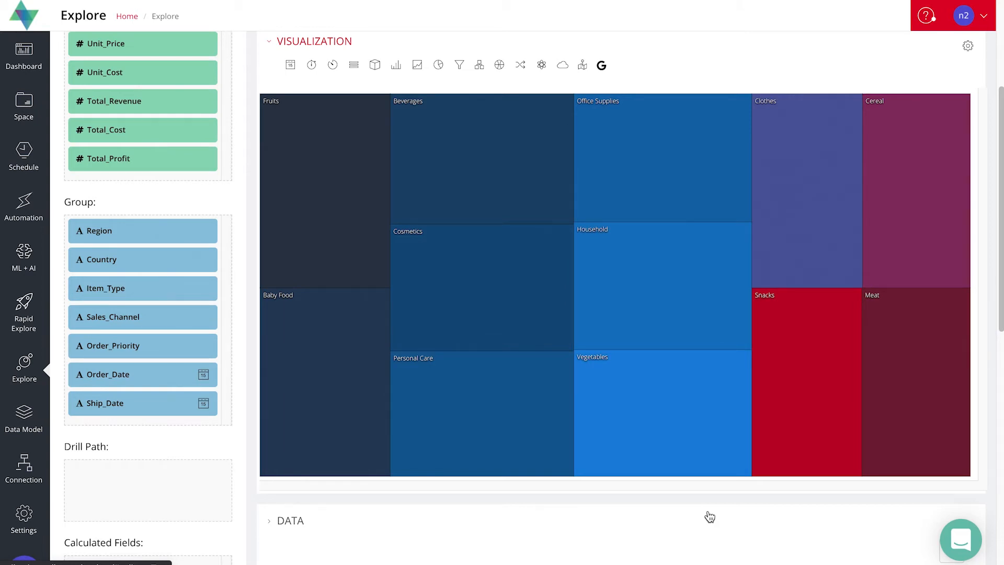
scroll(731, 374, up, 1)
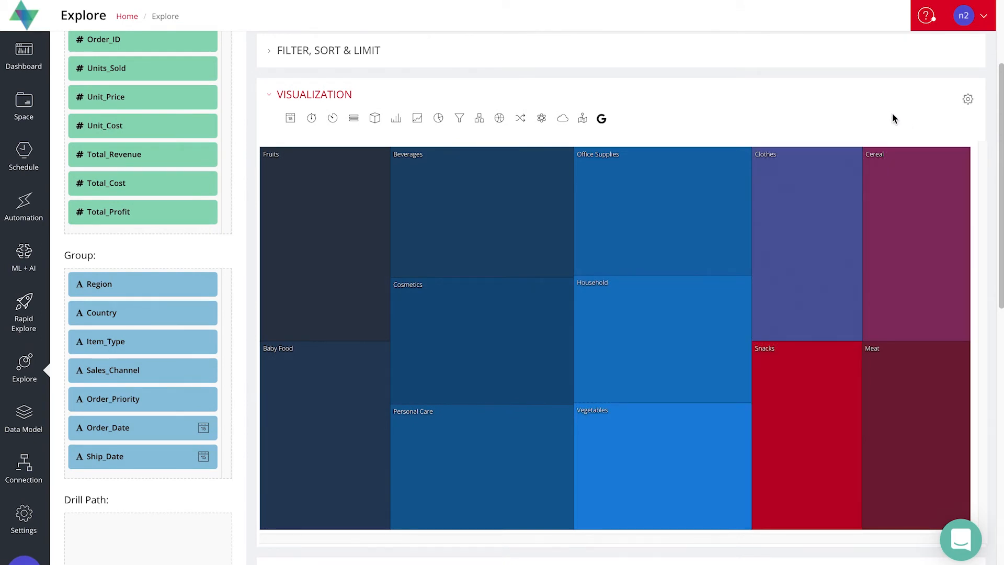
click(968, 99)
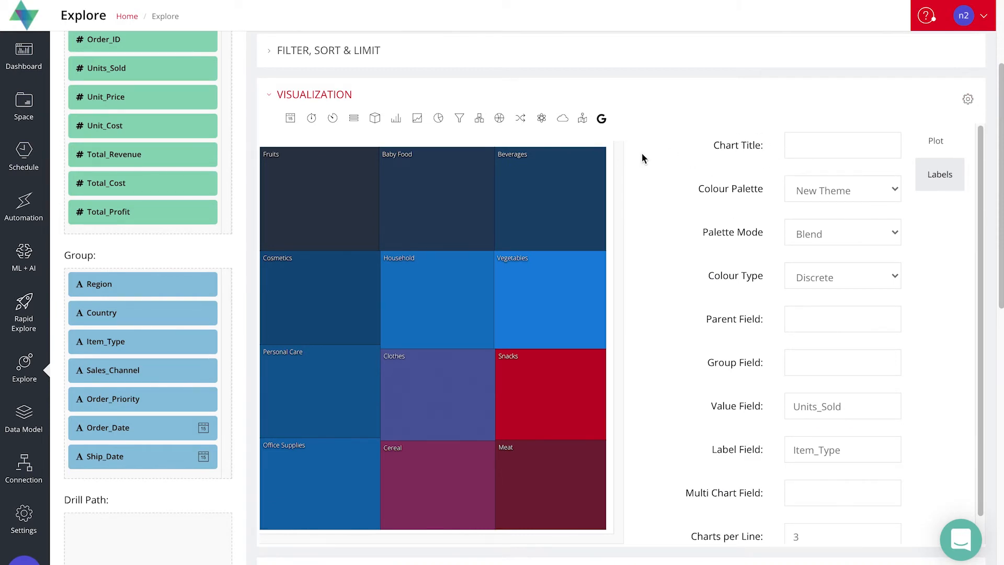
scroll(641, 152, down, 1)
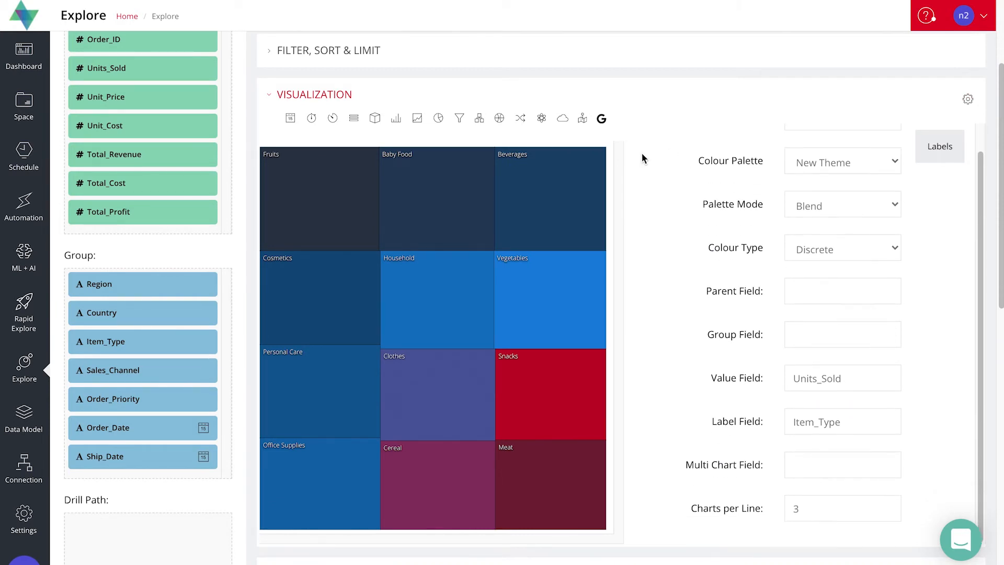
click(855, 171)
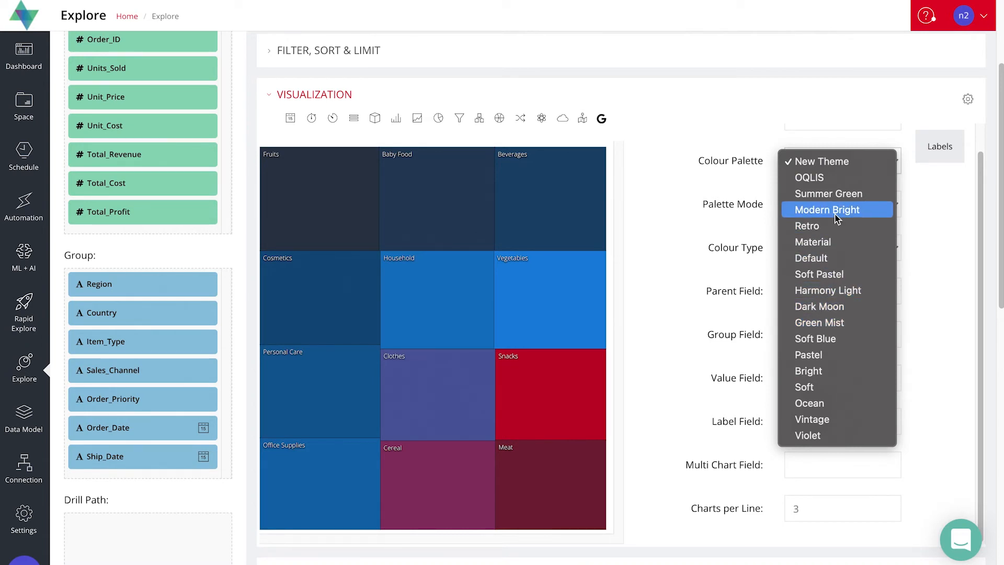
click(825, 184)
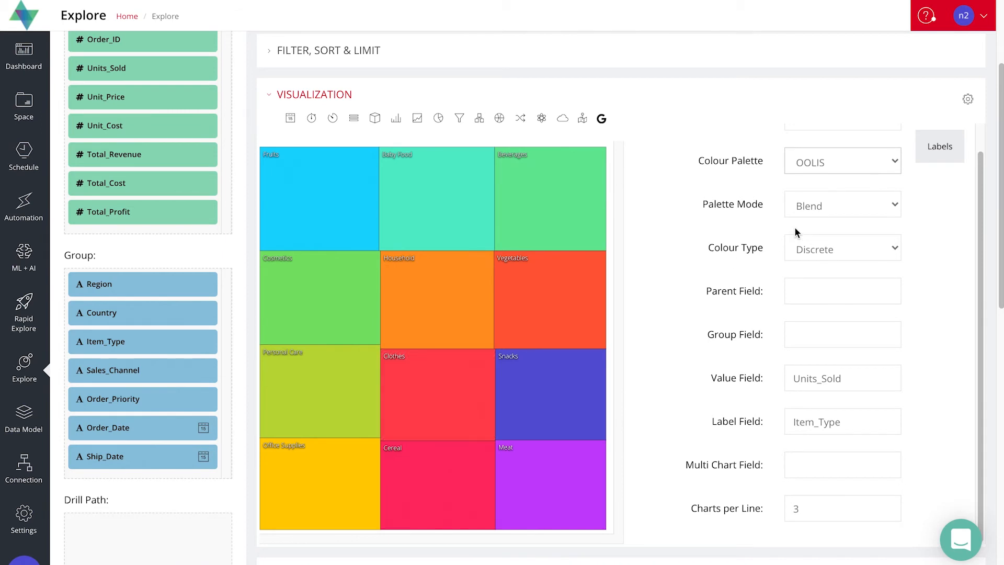
Try the Alternate and Extrapolate palette modes on the treemap and return the mode to Blend
click(862, 207)
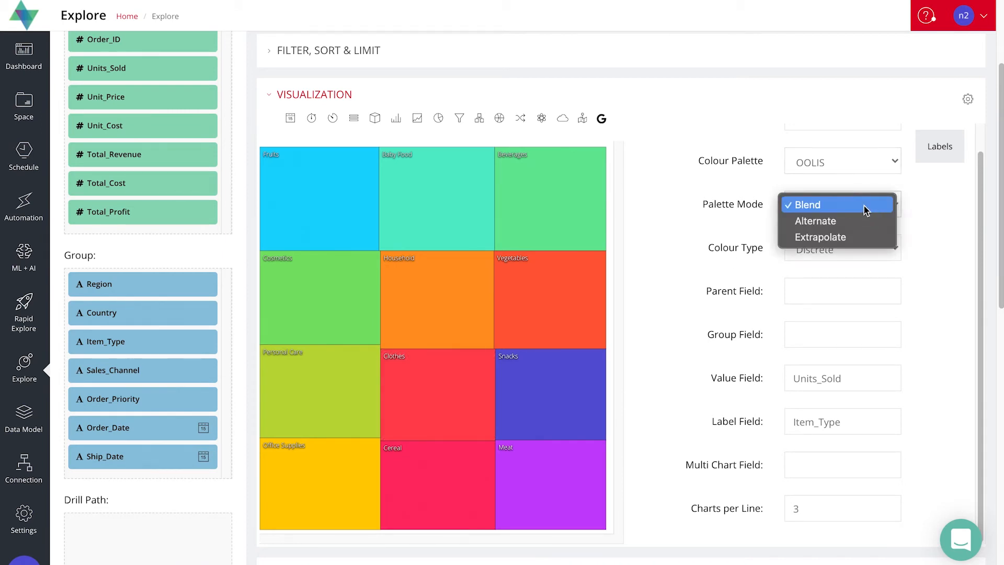
click(835, 222)
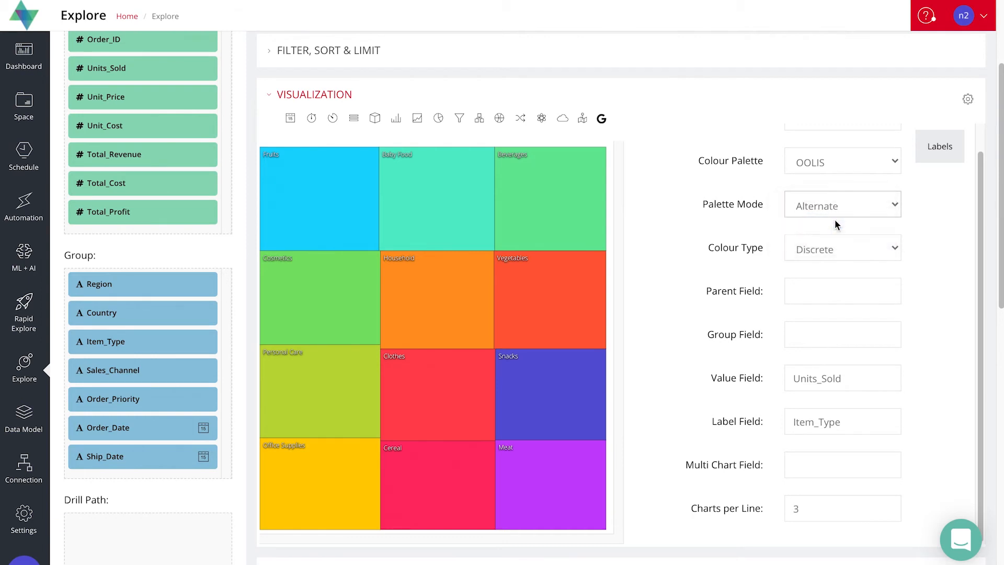
click(865, 208)
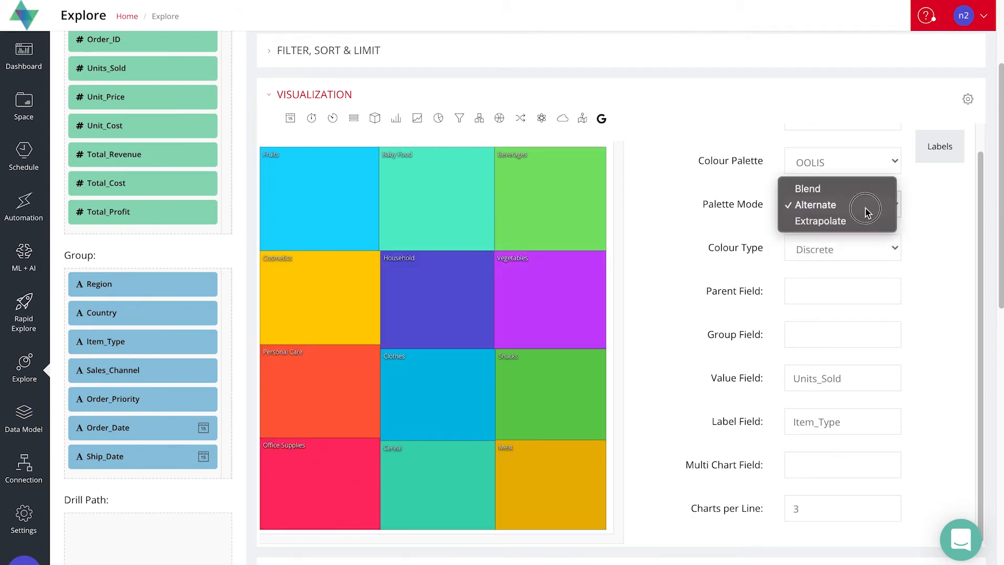
click(858, 229)
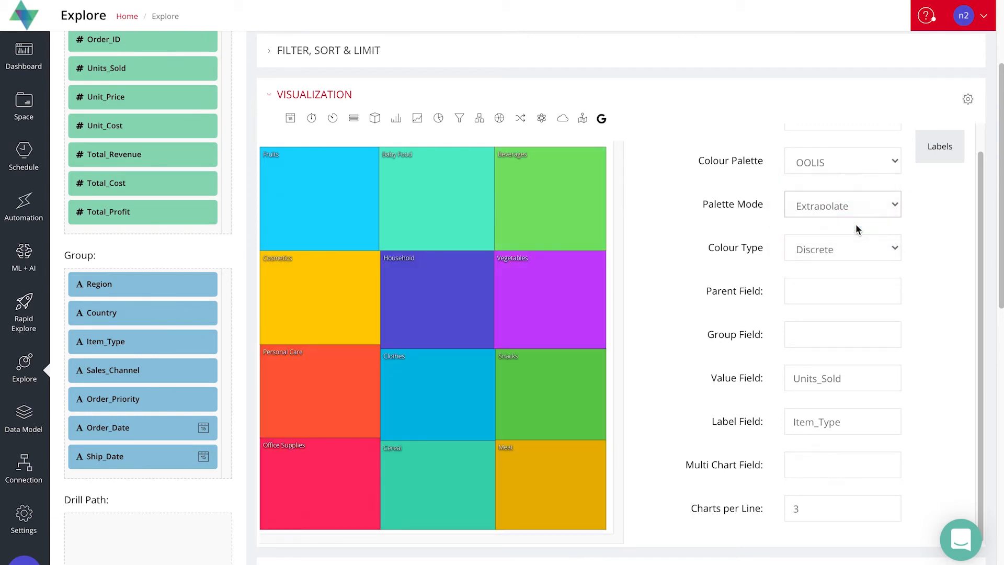
click(891, 207)
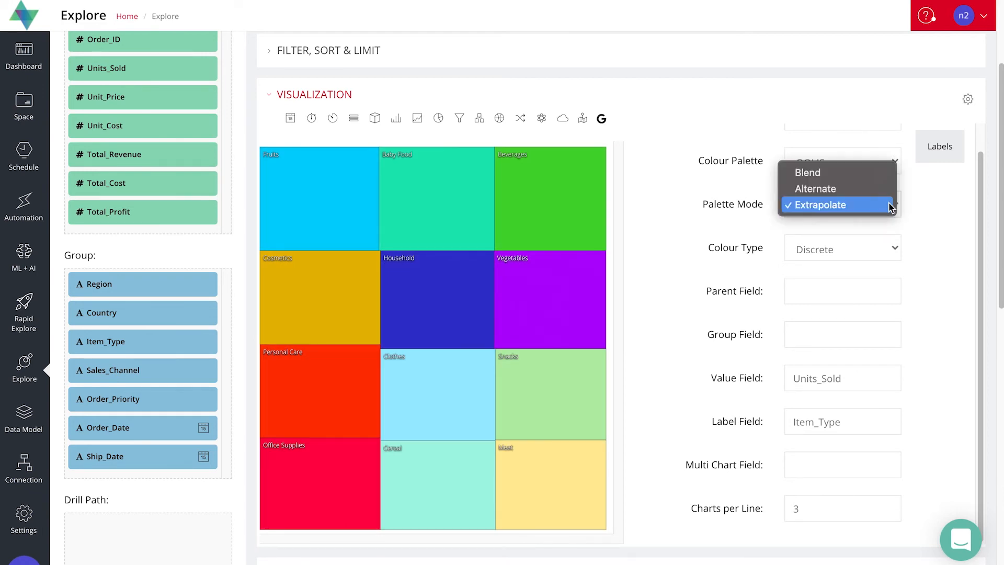
click(870, 171)
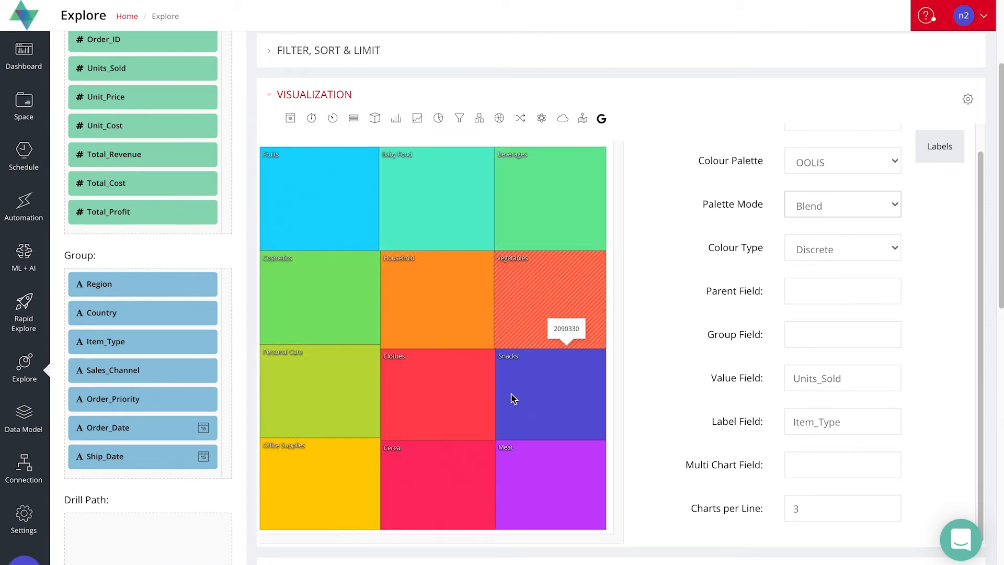
Set the treemap's colour type to Gradient
click(875, 253)
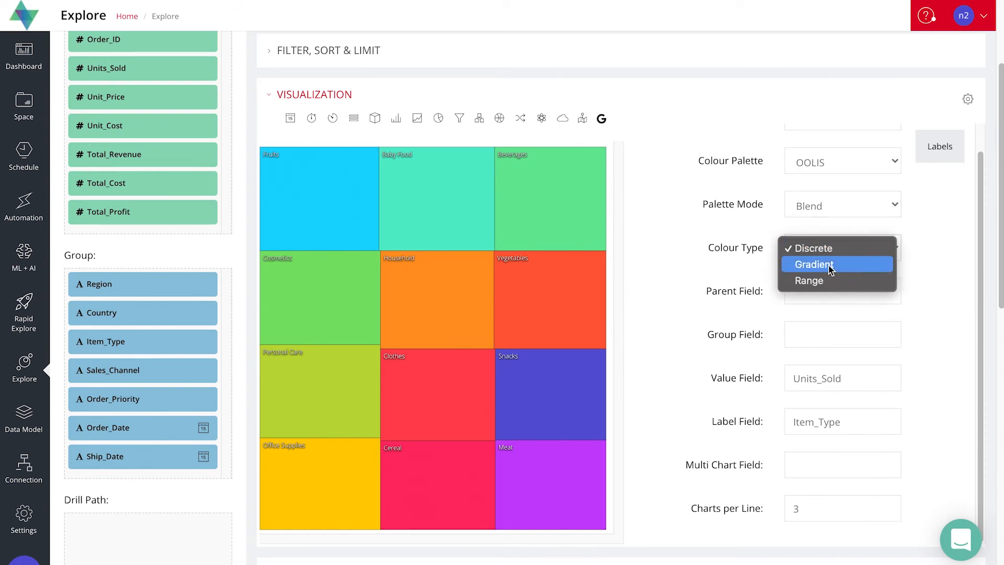
click(826, 264)
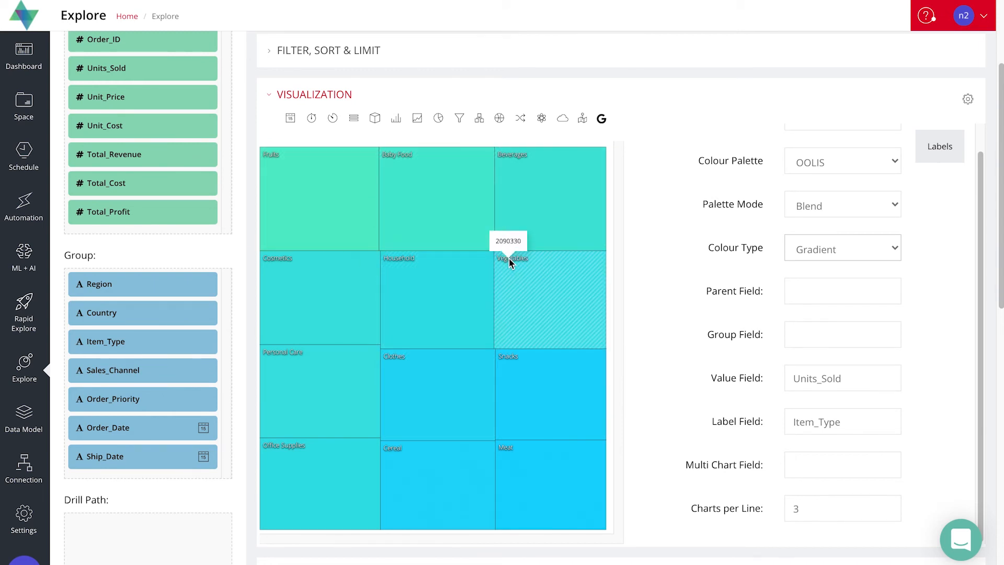
click(873, 250)
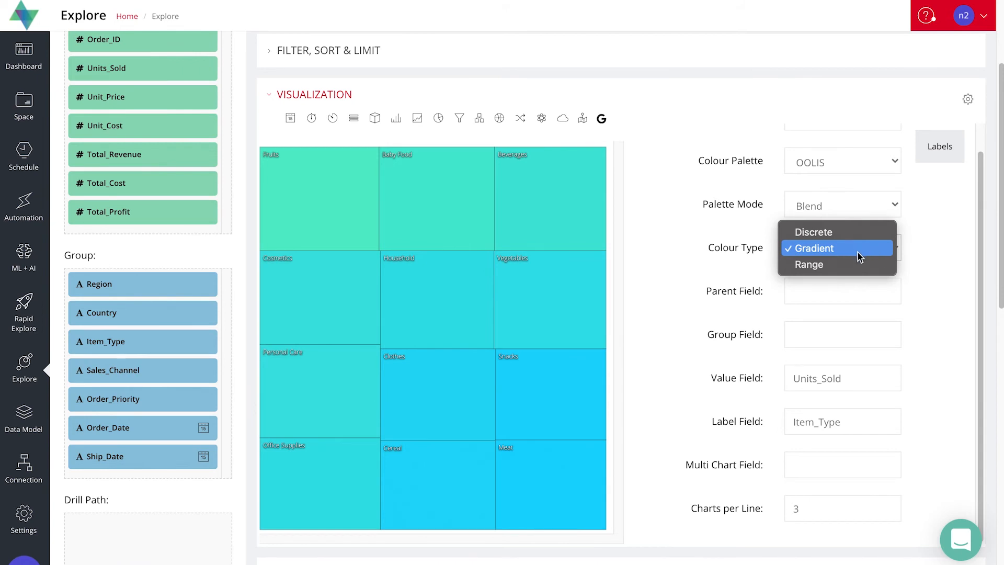
click(726, 287)
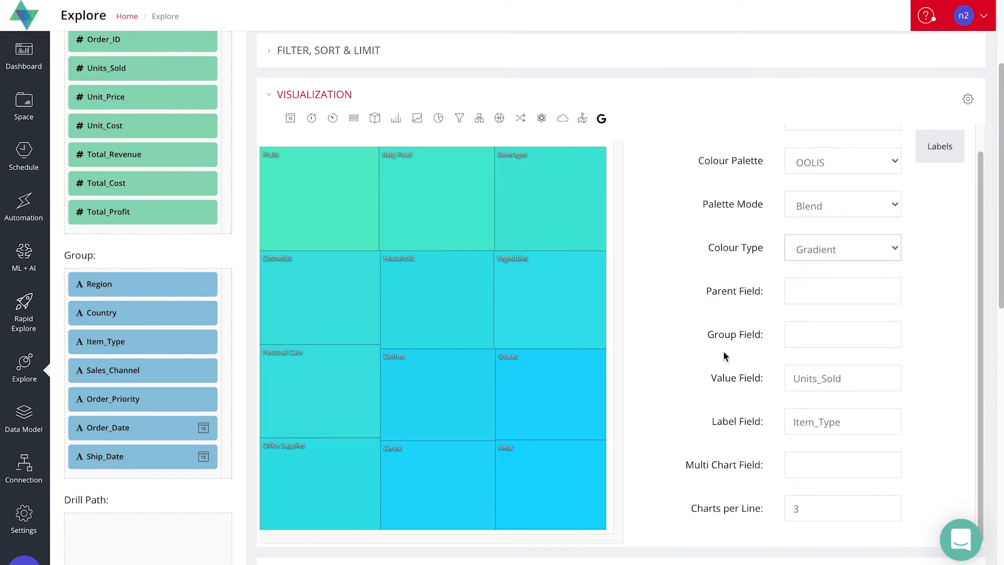
scroll(720, 336, up, 1)
scroll(691, 376, down, 2)
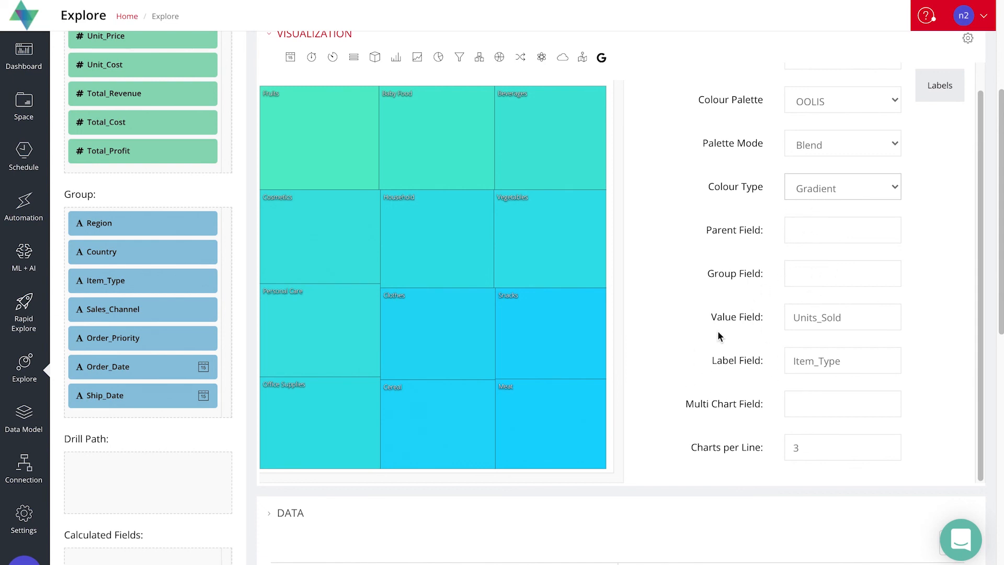
scroll(716, 337, down, 1)
scroll(716, 334, up, 2)
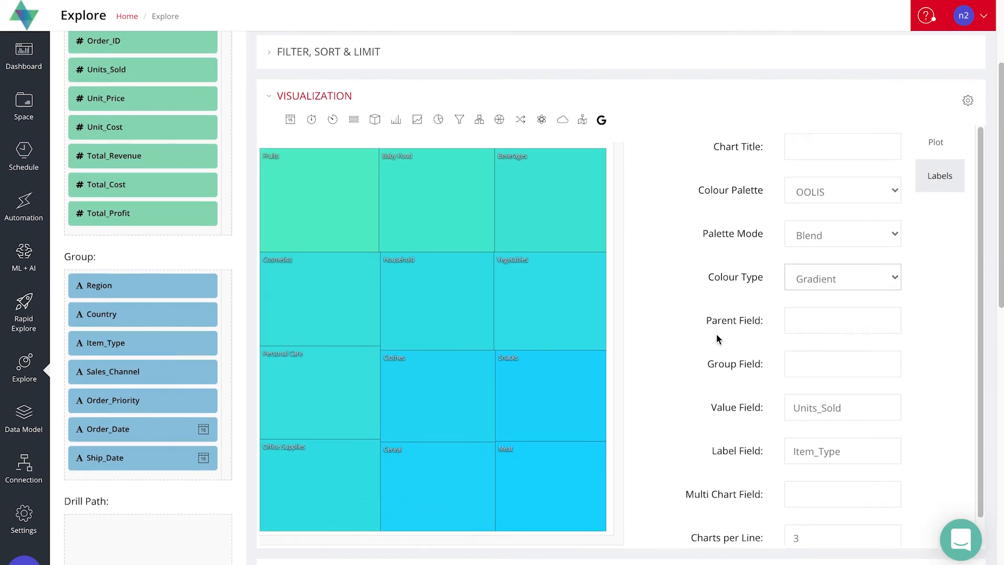